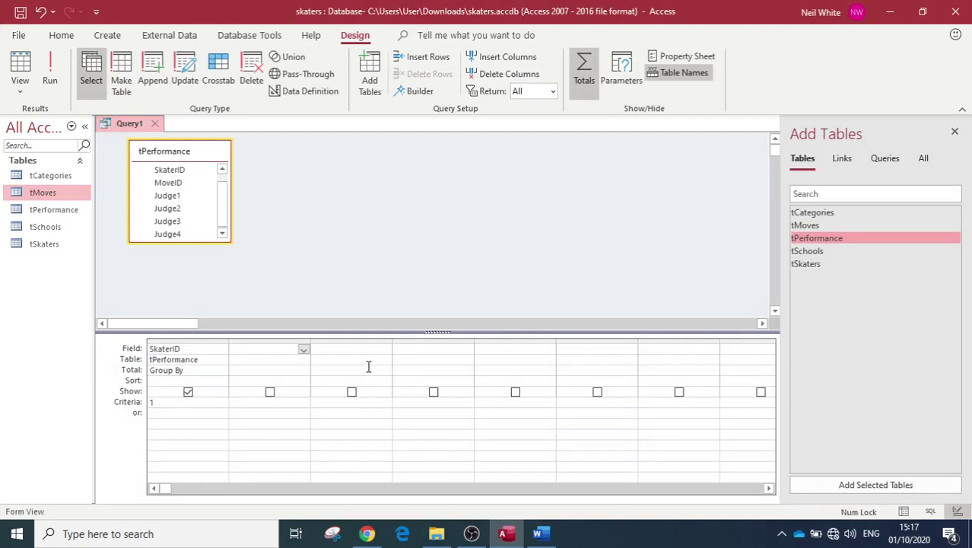
Add Judge1, Judge2, Judge3 and Judge4 from tPerformance to the grid, then delete the duplicate Judge4 column.
left_click(164, 197)
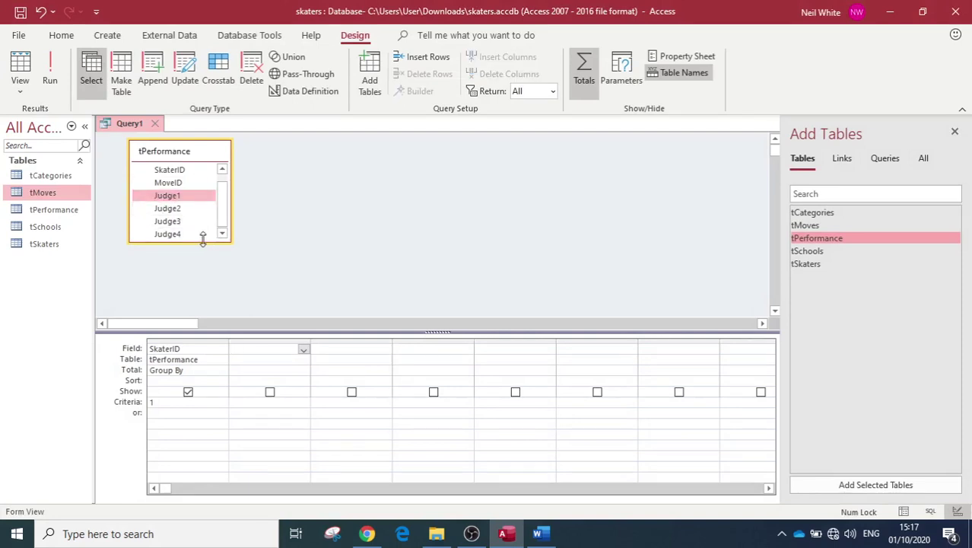
left_click(195, 234, "shift")
double_click(172, 197)
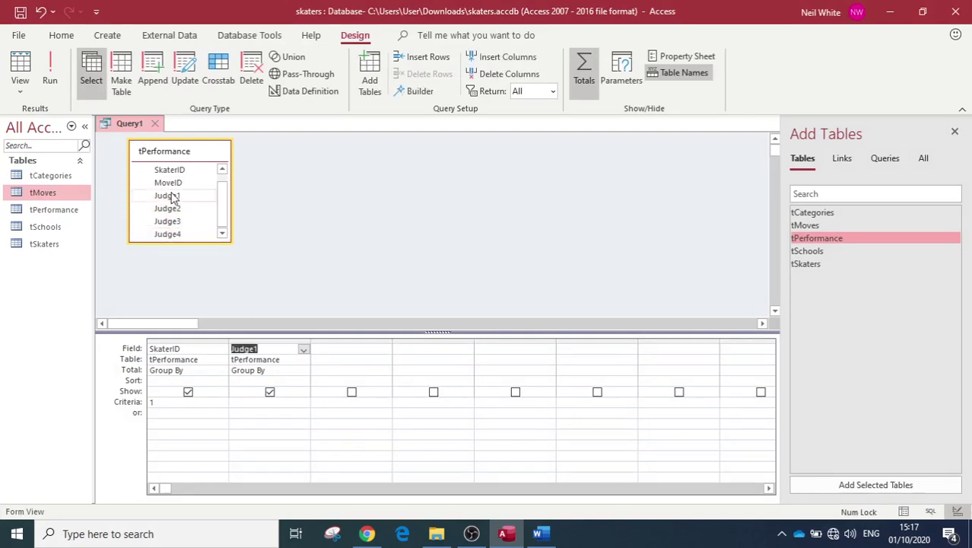
double_click(171, 208)
double_click(170, 222)
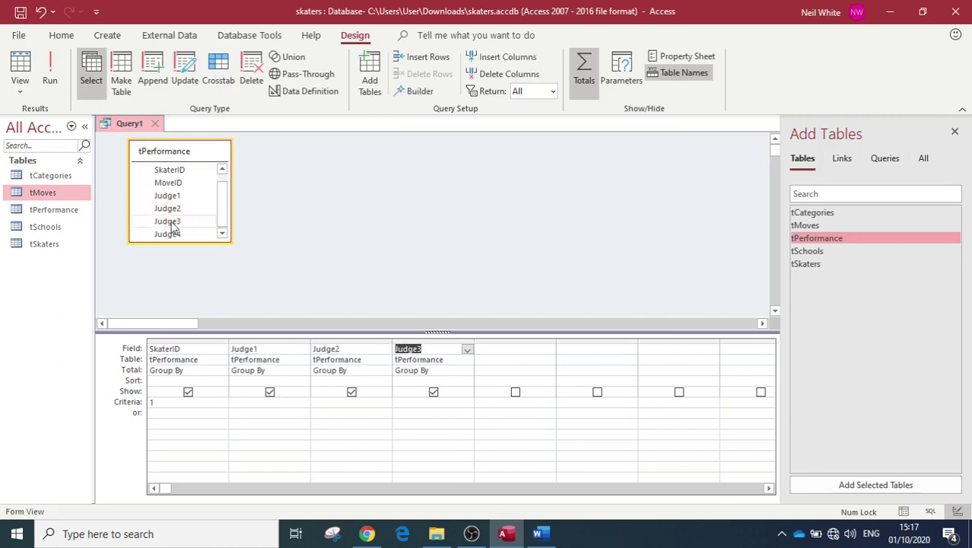
double_click(170, 234)
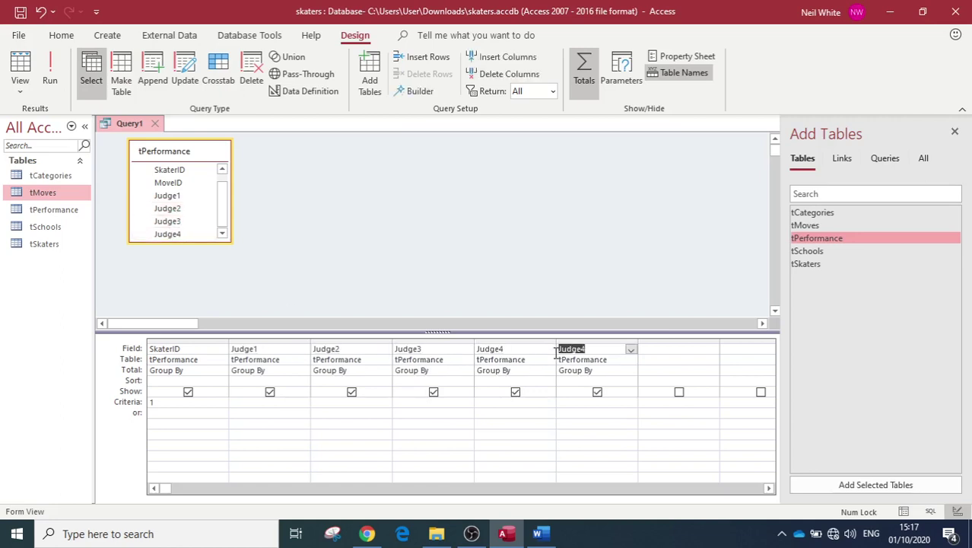
left_click(582, 337)
key("Delete")
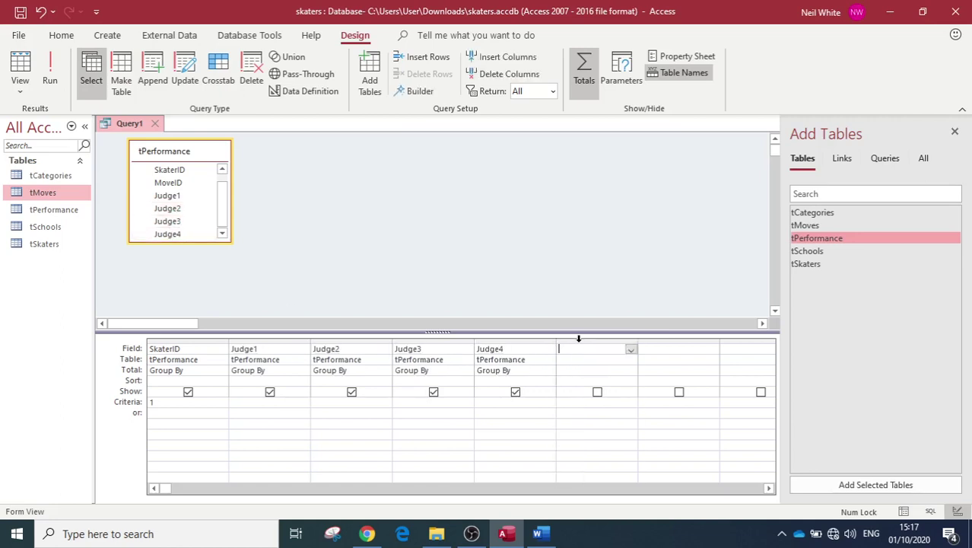
Preview the results, drag MoveID in before Judge1, rerun the query, and return to Design View.
left_click(45, 58)
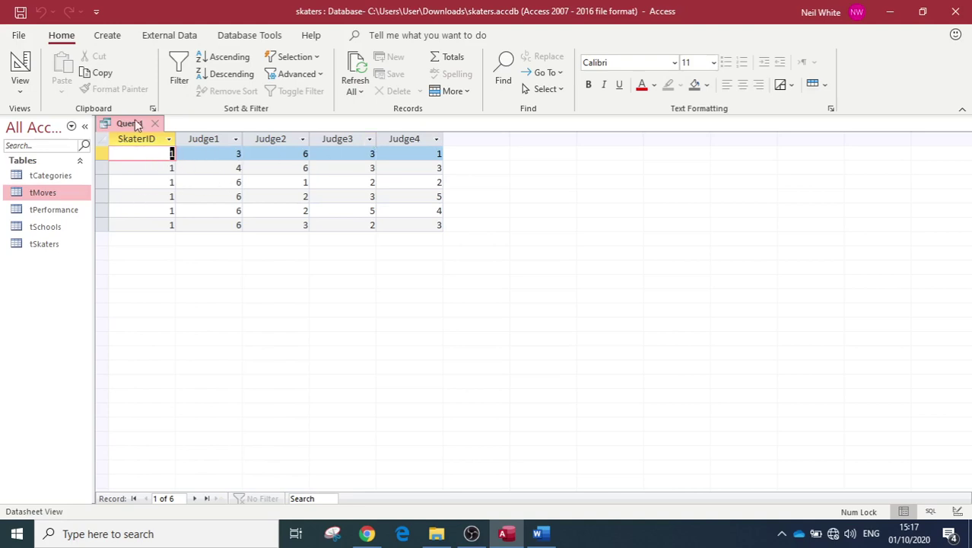
left_click(20, 72)
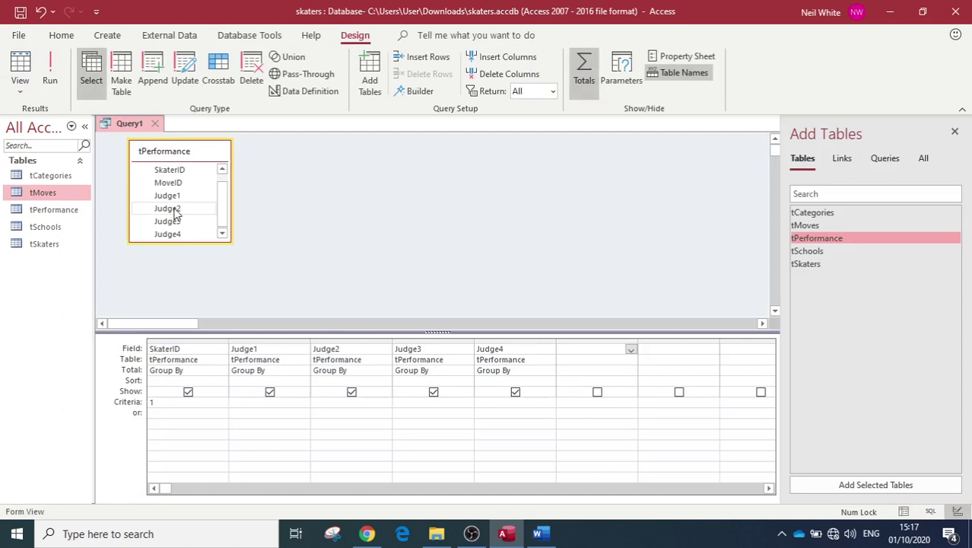
left_click_drag(176, 183, 233, 355)
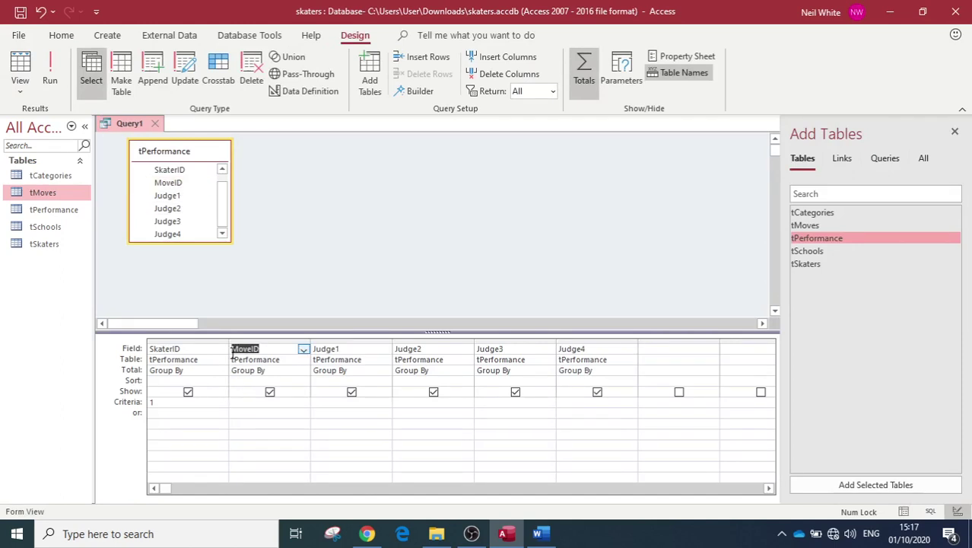
left_click(50, 72)
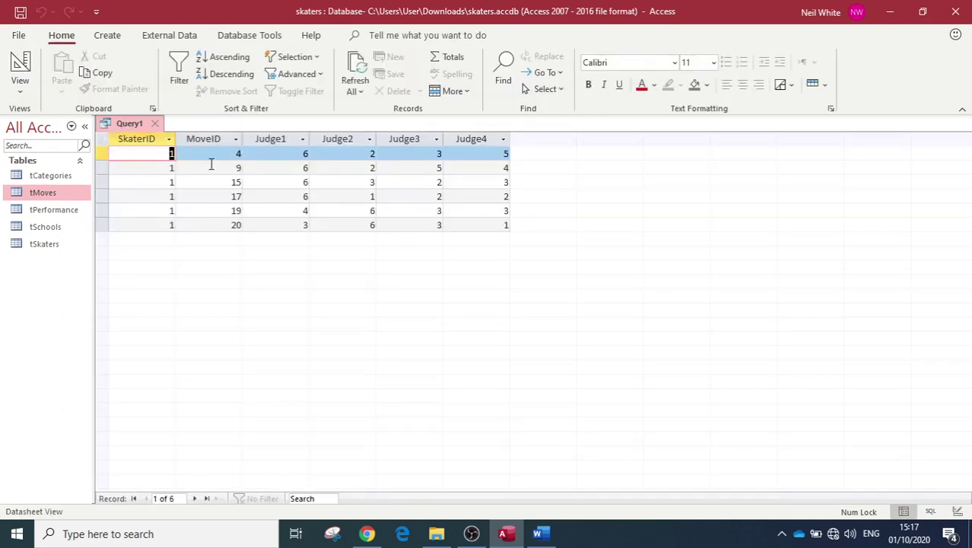
left_click(21, 70)
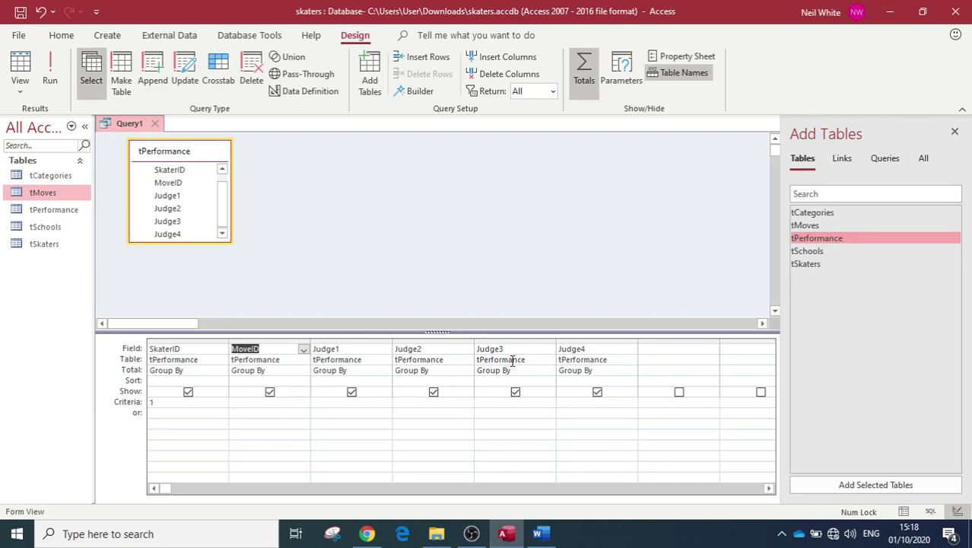
Type TotalScore: in the next empty Field cell and open it in the Zoom box.
left_click(647, 350)
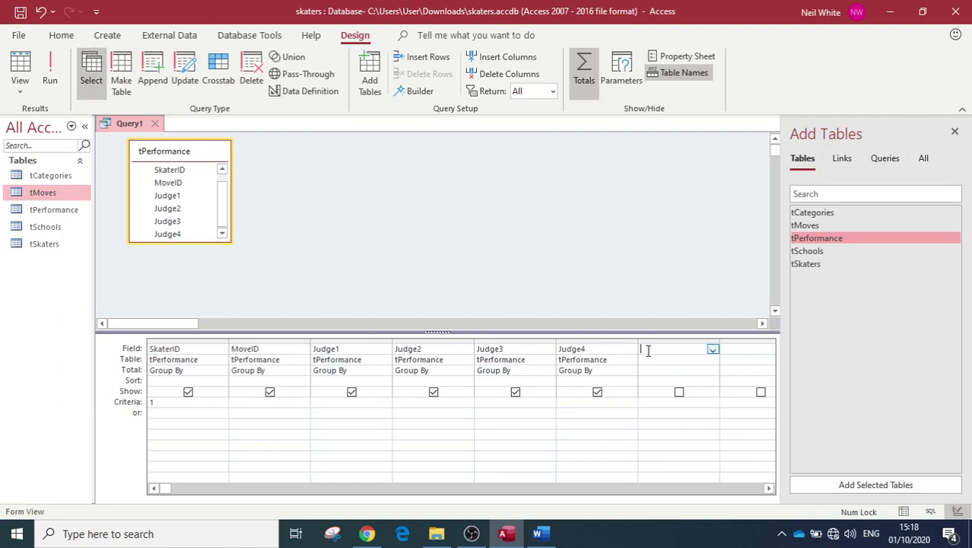
type("tot")
right_click(648, 351)
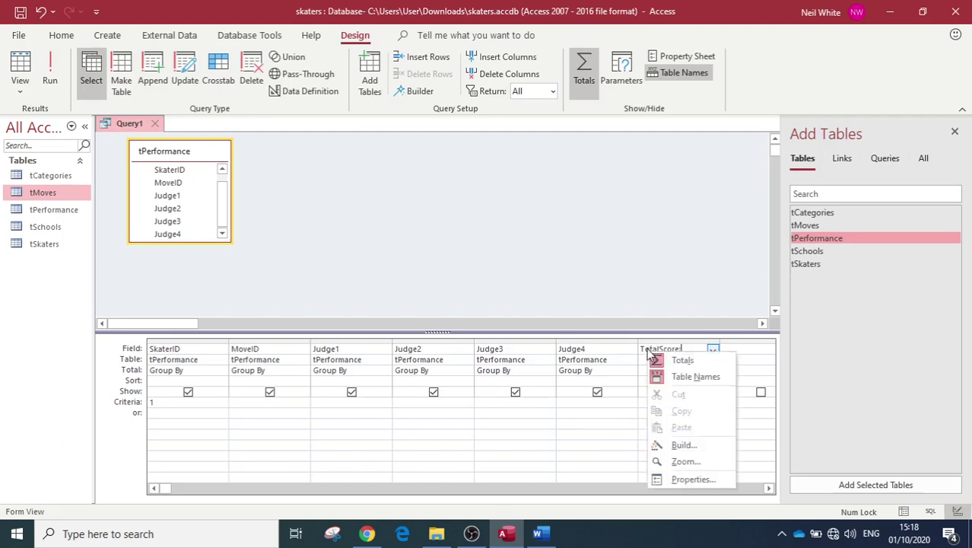
left_click(685, 462)
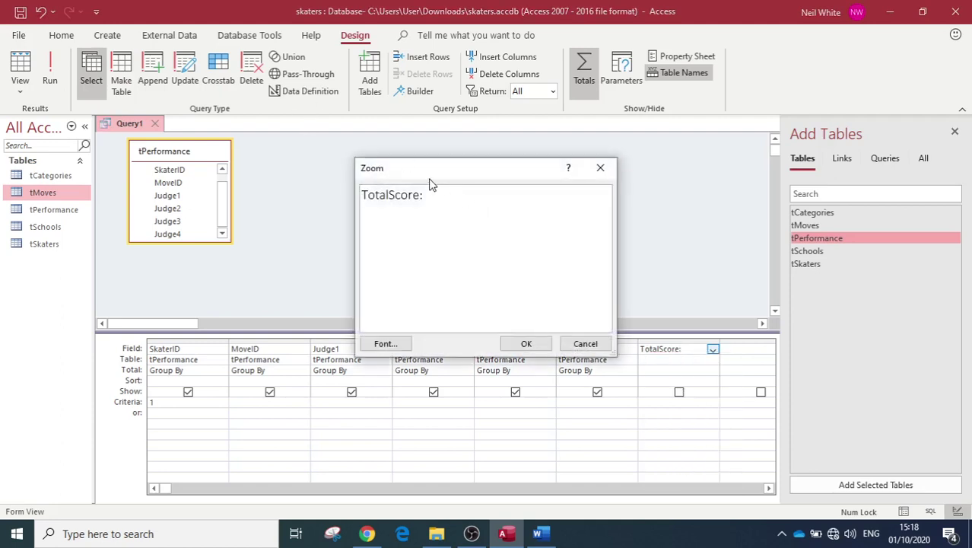
Set the Zoom box font to size 20 and widen the dialog.
left_click(385, 344)
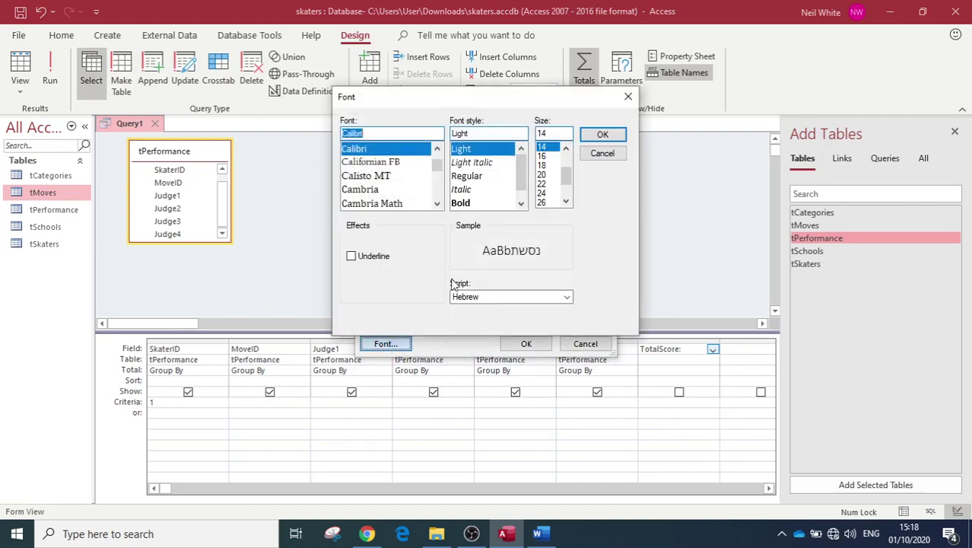
left_click(545, 176)
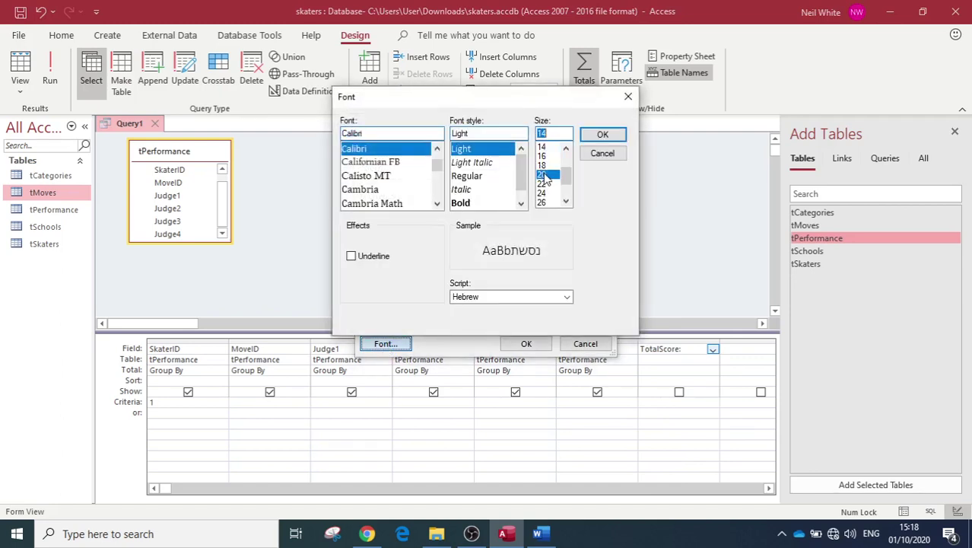
left_click(602, 135)
left_click_drag(351, 239, 247, 232)
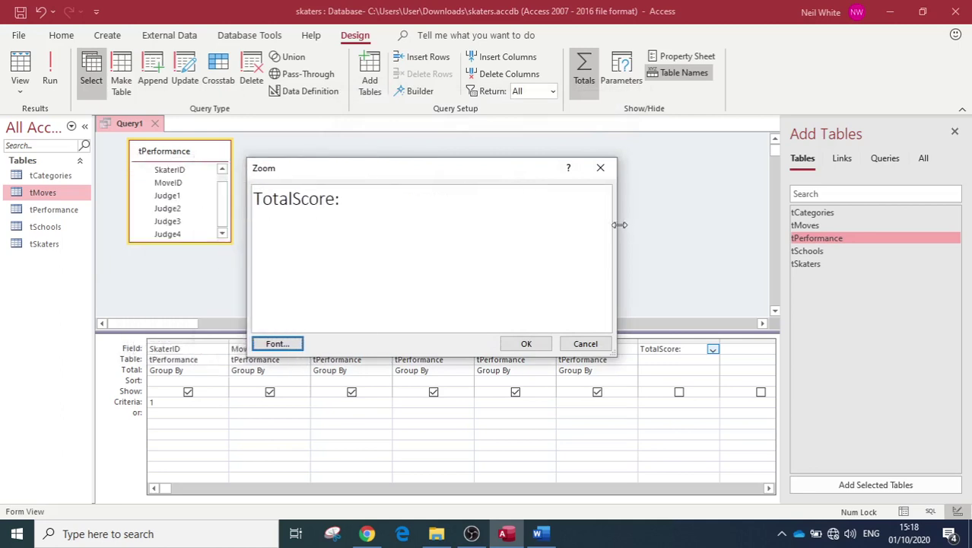
left_click_drag(616, 225, 668, 227)
left_click(397, 194)
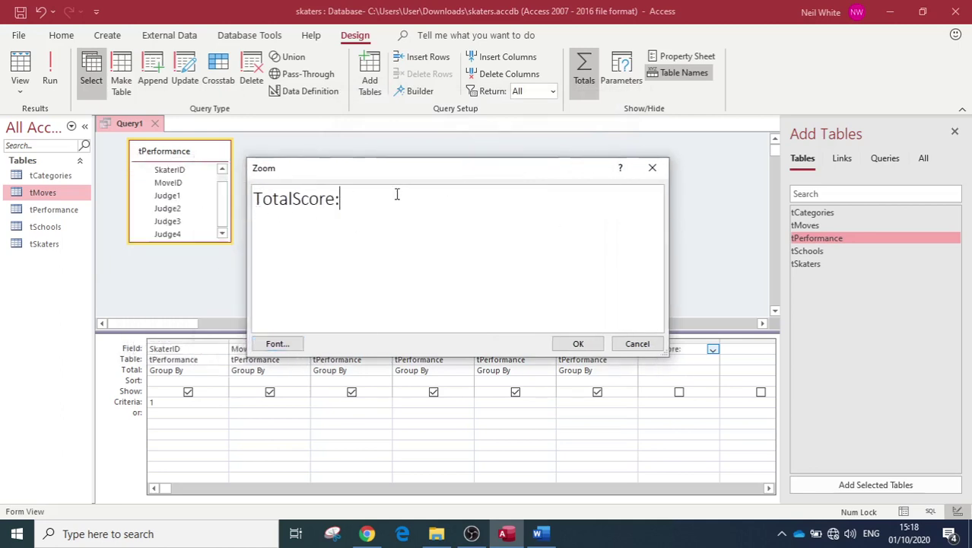
Enter [Judge1] + [Judge2] + [Judge3] after TotalScore: in the expression.
type("[]")
type("Judge1")
left_click(410, 199)
type("+ ")
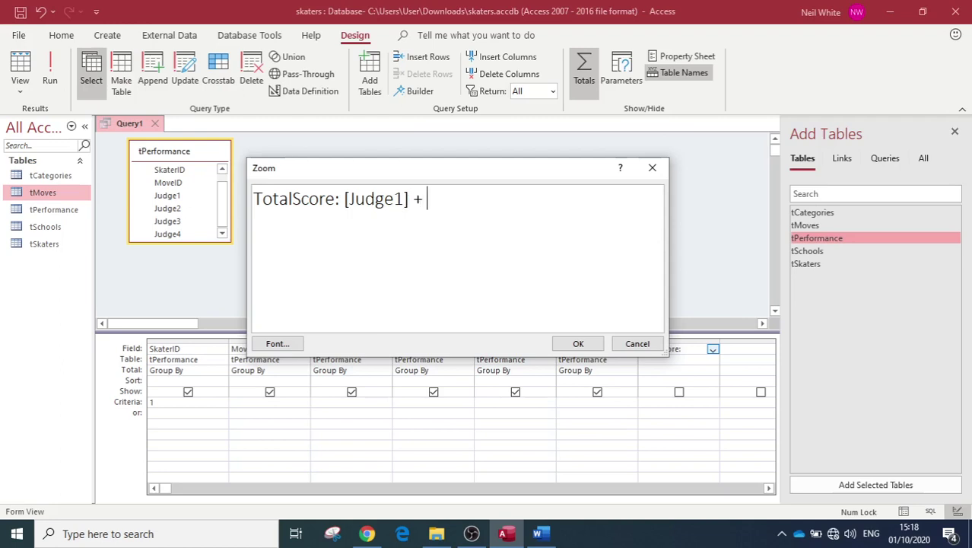
type("[]")
key("Left")
type("Judge2] ")
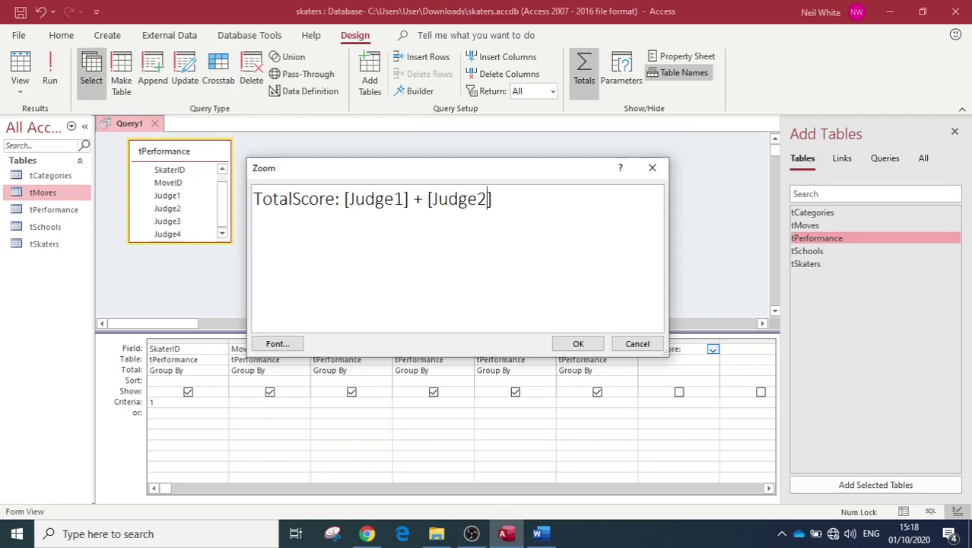
type("+ [Ju]")
key("Left")
type("Judge")
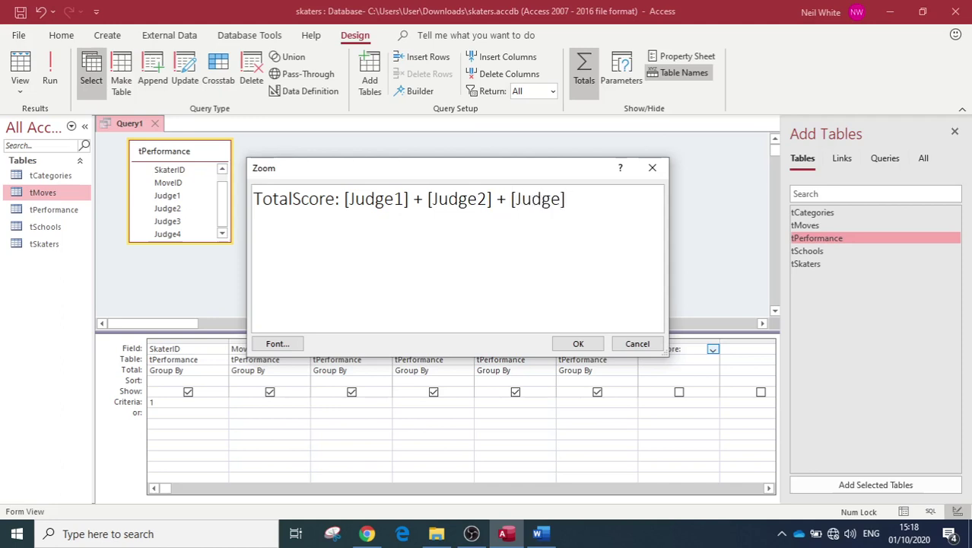
type("3")
Append + [Judge4] to finish the TotalScore sum, removing the stray empty brackets.
key("Right")
type("+ []")
key("Left")
key("Delete")
key("BackSpace")
type("[]")
type("Judge")
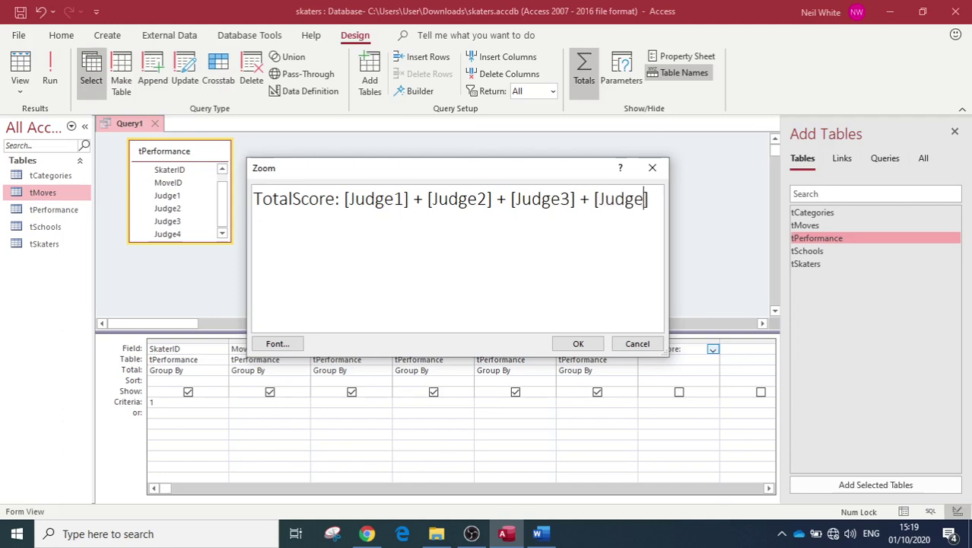
type("4")
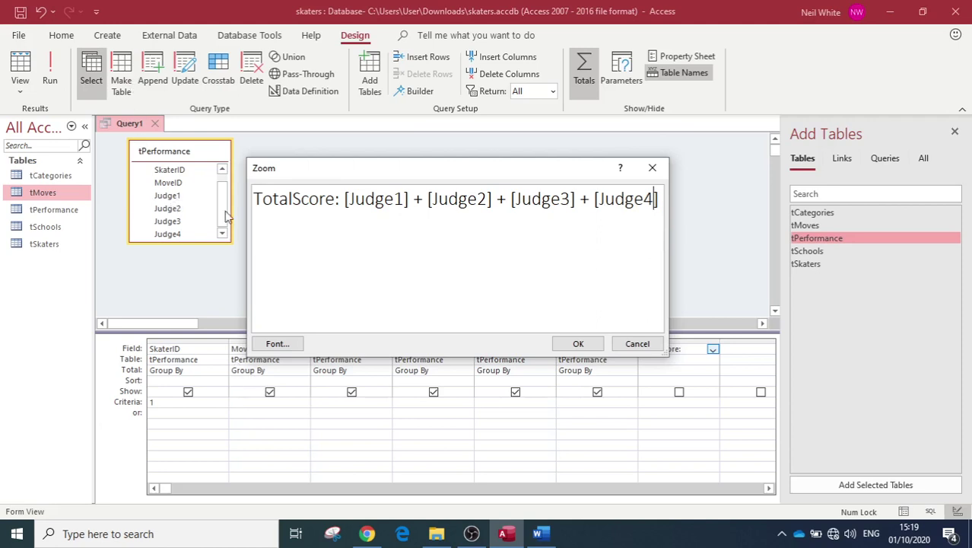
Confirm the TotalScore expression and run the query, showing sums like 16, 17 and 14.
left_click(599, 200)
left_click_drag(345, 199, 656, 217)
left_click(575, 344)
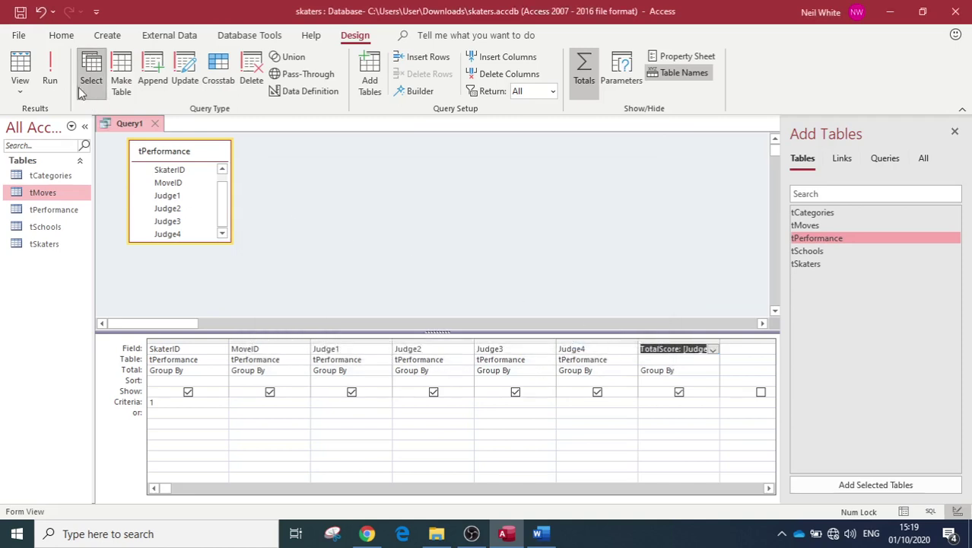
left_click(59, 66)
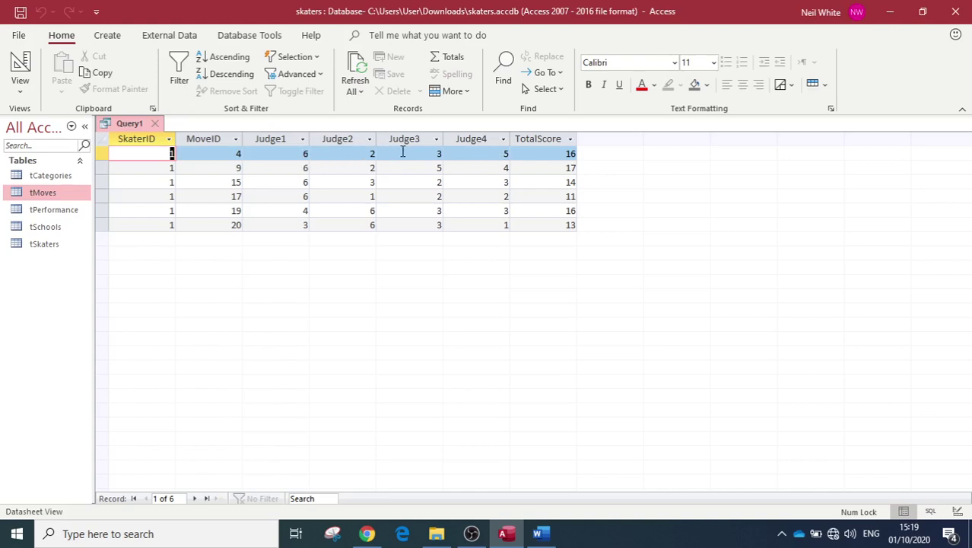
left_click(498, 151)
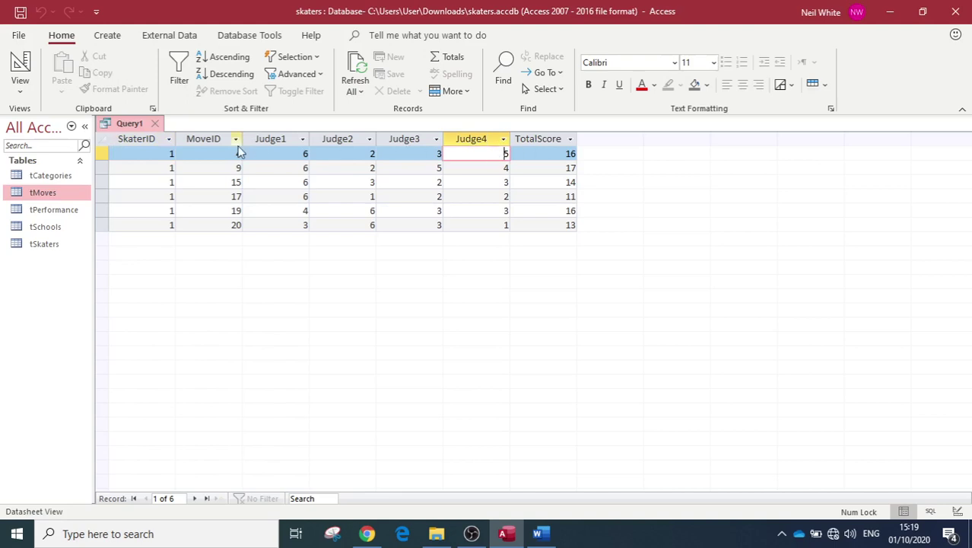
left_click(290, 155)
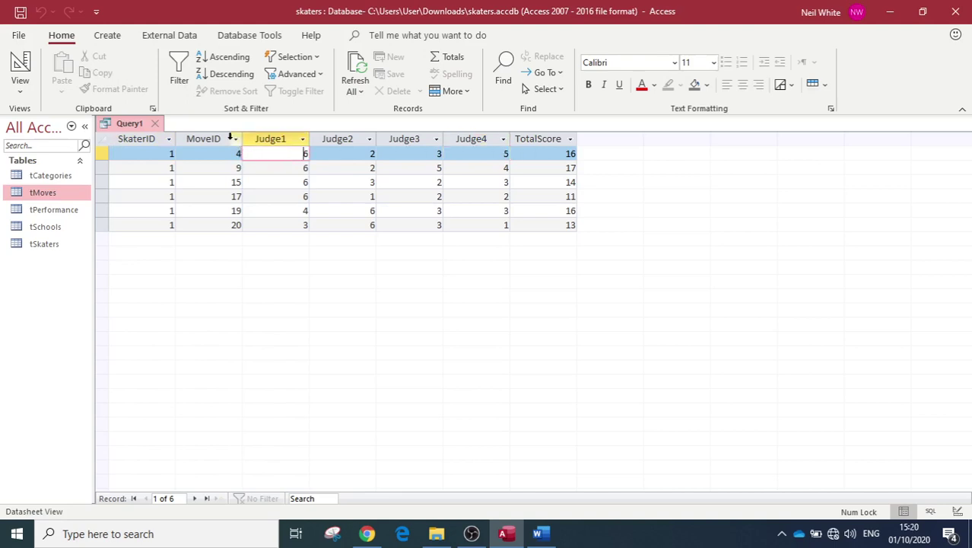
left_click(215, 140)
left_click(268, 140)
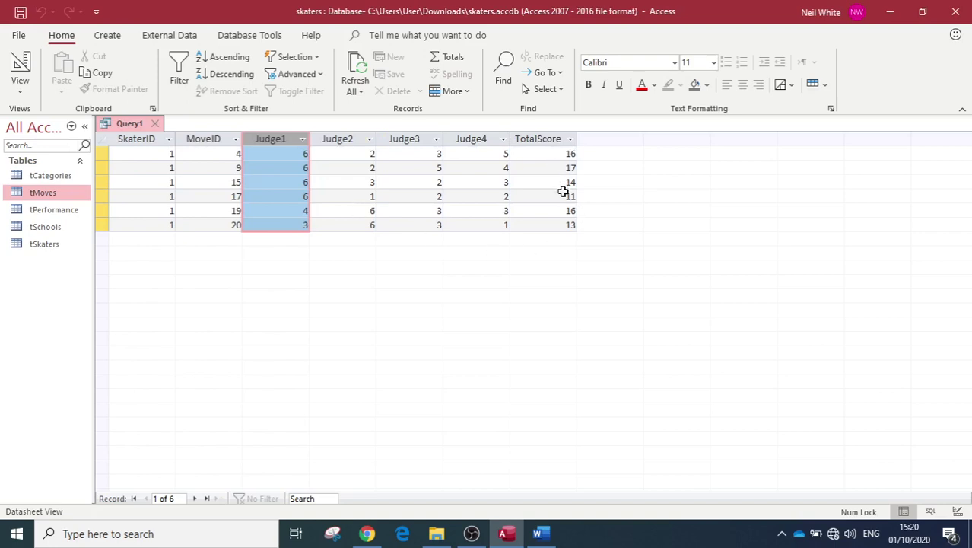
left_click(351, 225)
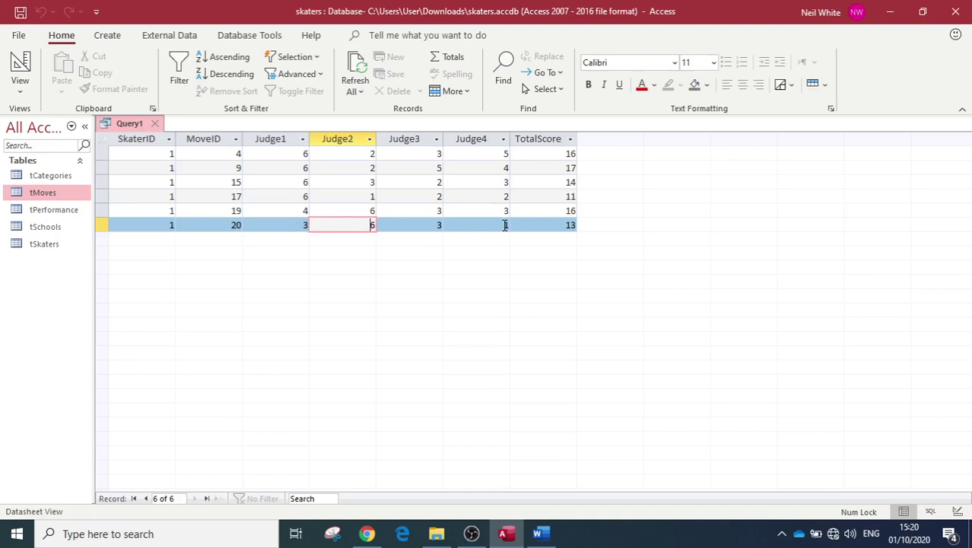
left_click(559, 227)
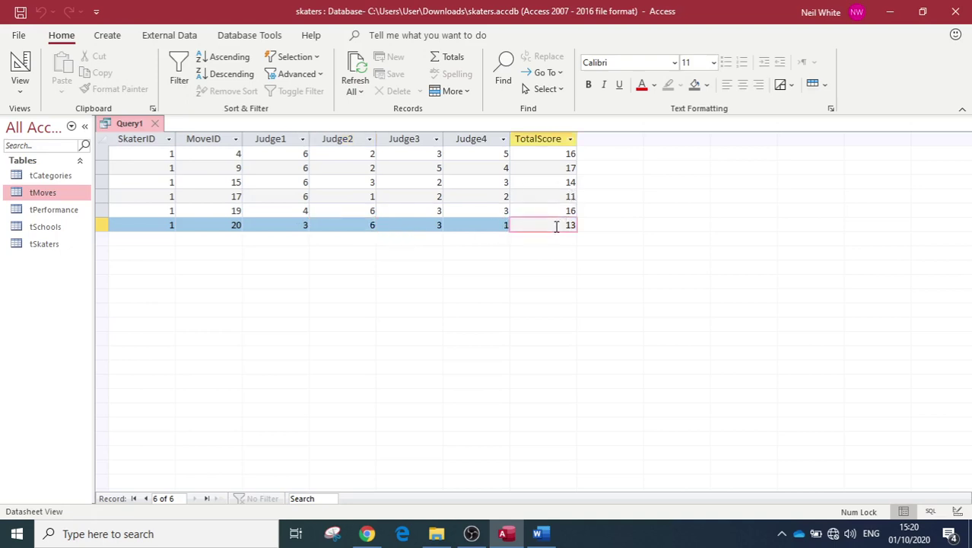
Return to Design View and select the empty column after TotalScore, briefly pausing the OBS recording.
left_click(20, 76)
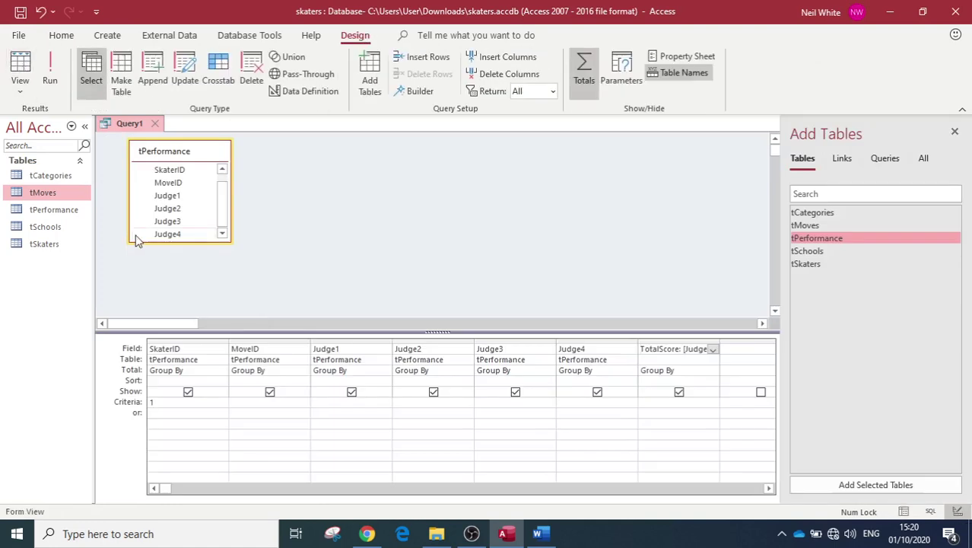
left_click(729, 350)
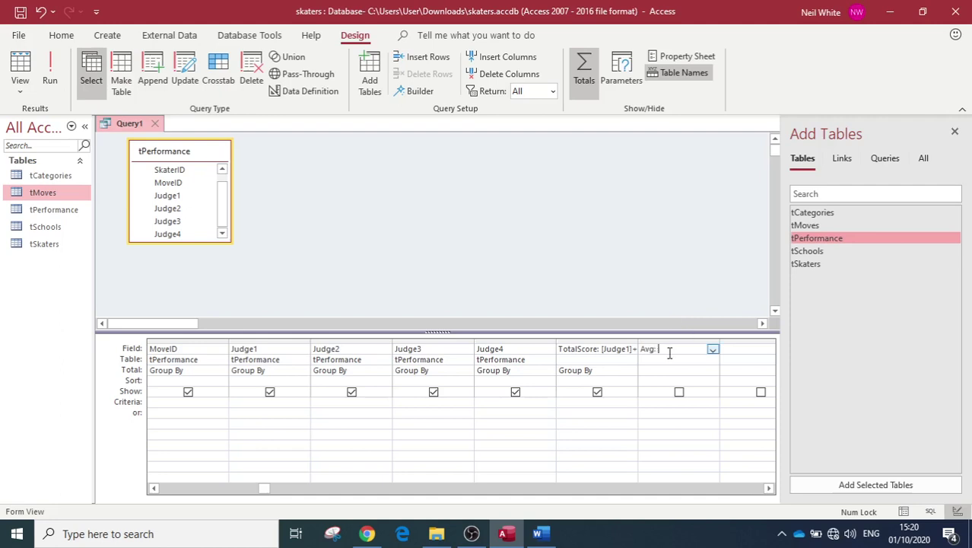
left_click(472, 533)
left_click(962, 427)
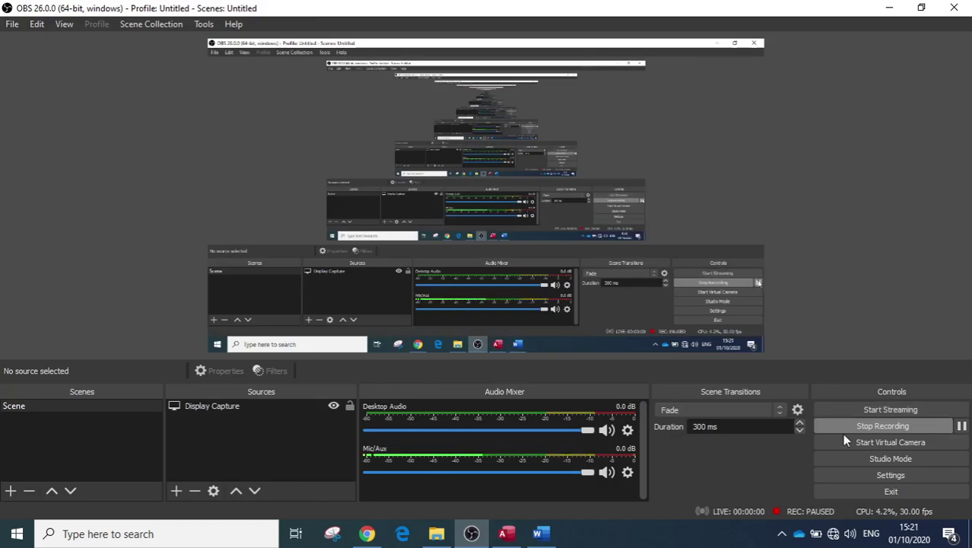
left_click(503, 533)
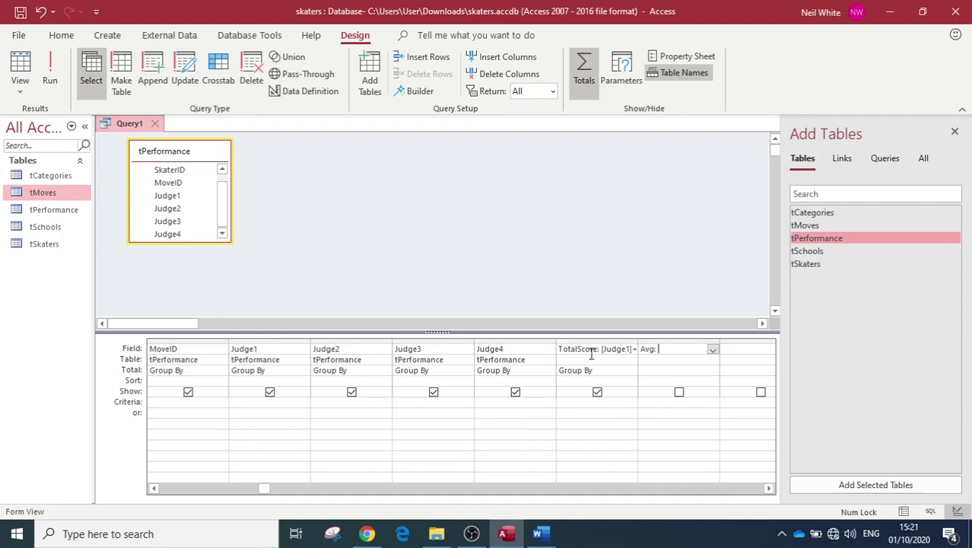
Dismiss the invalid syntax errors and clear the unfinished Avg: entry.
left_click(613, 353)
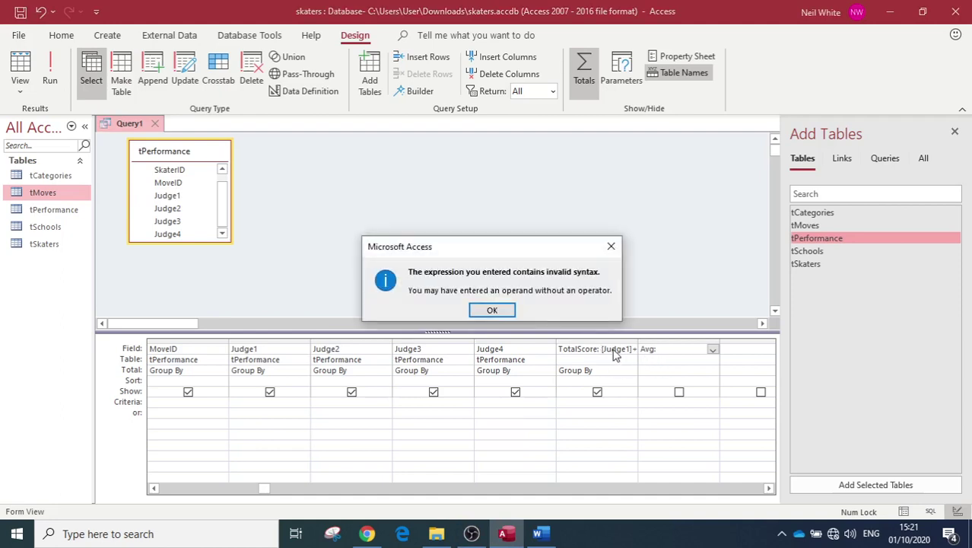
left_click(493, 310)
left_click(618, 358)
left_click(491, 308)
key("Escape")
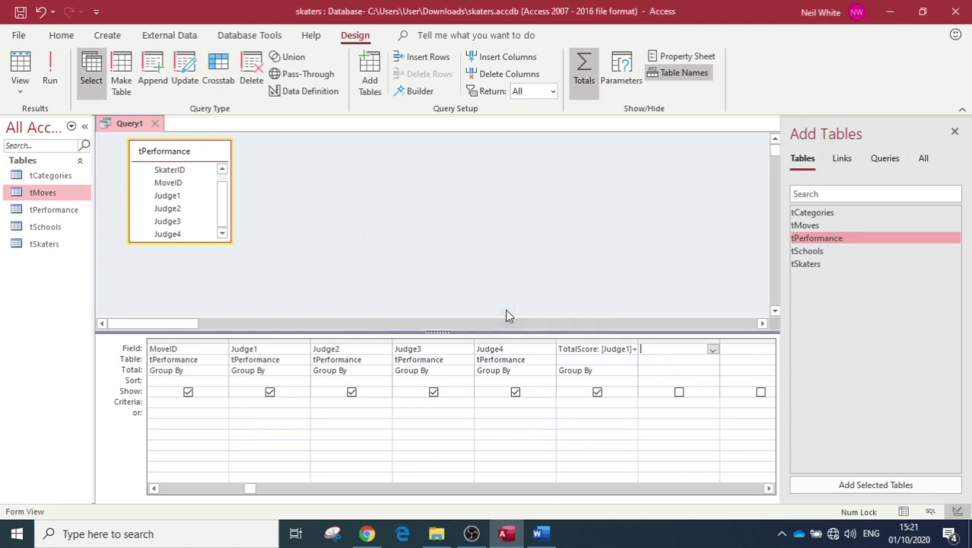
Copy the full TotalScore expression from its Zoom box, then cancel without changes.
left_click(563, 348)
right_click(564, 348)
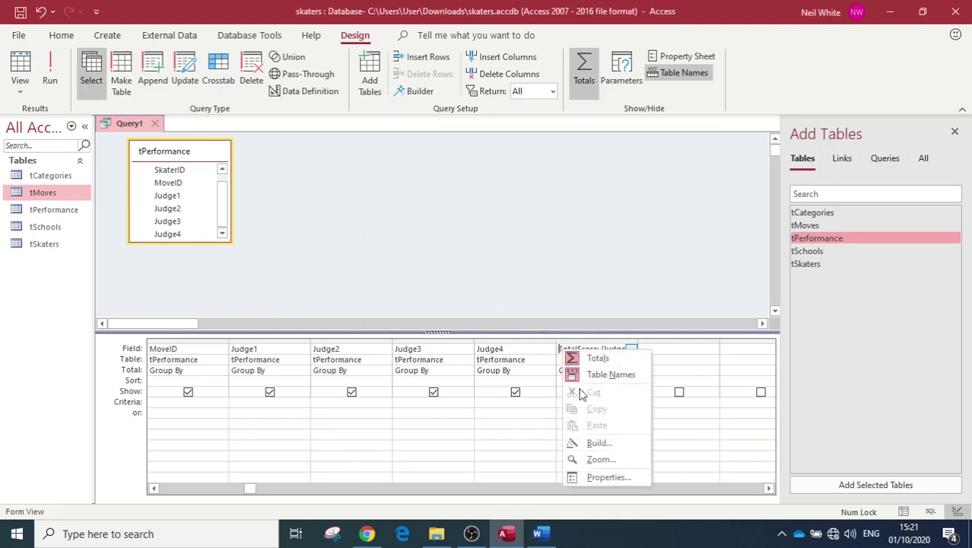
left_click(592, 460)
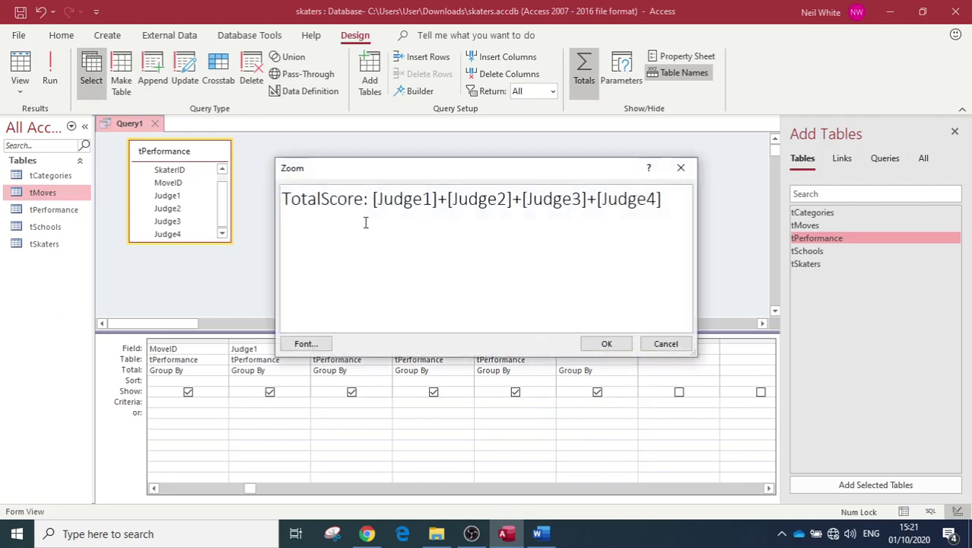
left_click_drag(301, 199, 865, 213)
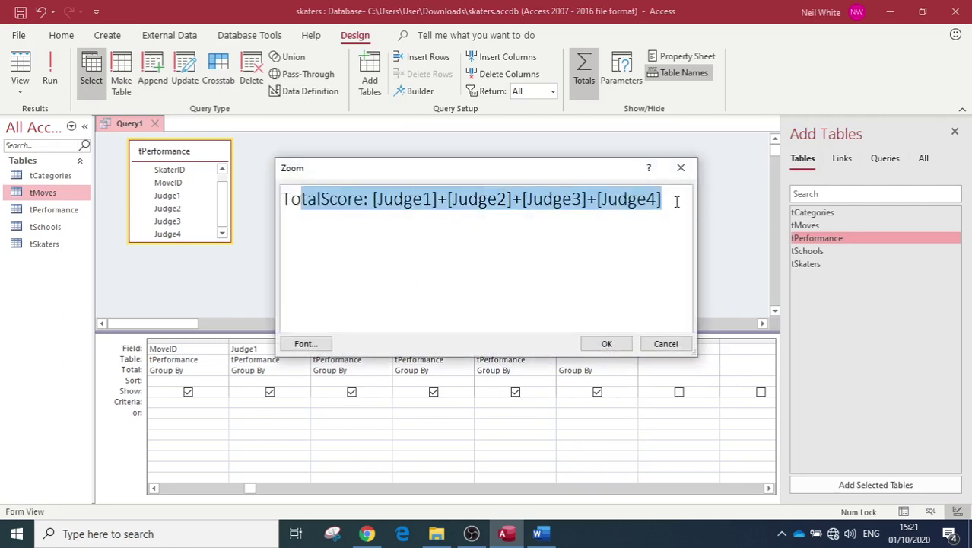
left_click_drag(673, 200, 268, 196)
key("ctrl+c")
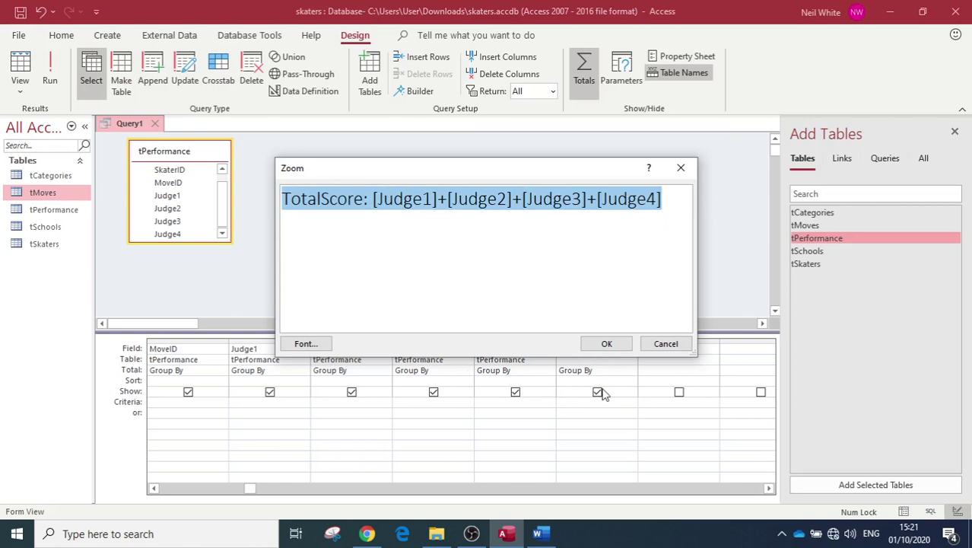
left_click(659, 347)
Paste the copied TotalScore expression into the empty column's Zoom box.
right_click(653, 349)
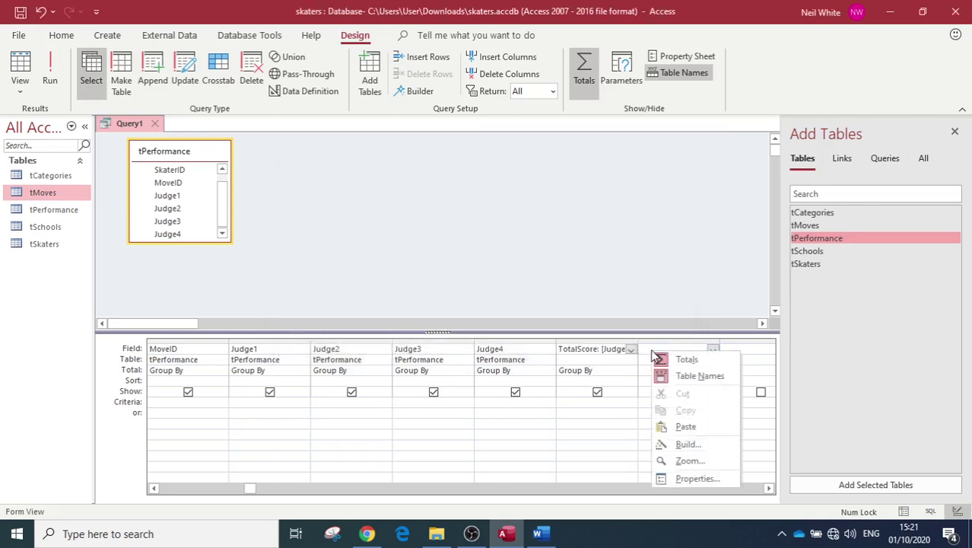
left_click(683, 460)
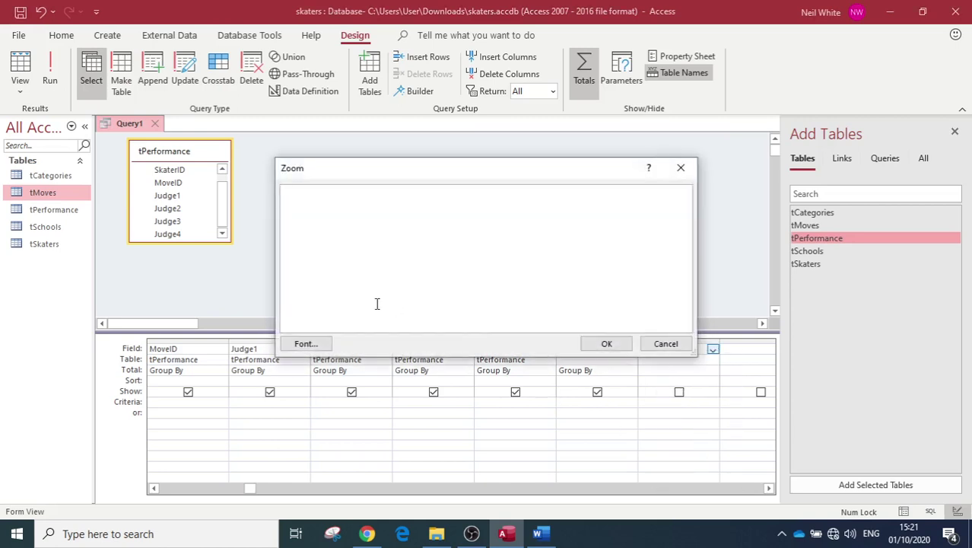
key("ctrl+v")
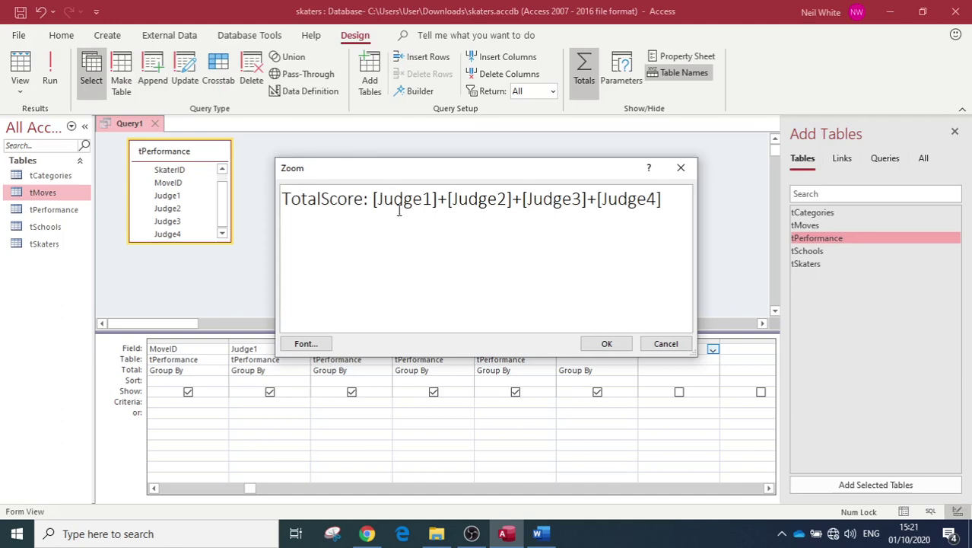
Rename the pasted field from TotalScore to AvgScore, with the cursor placed before [Judge1].
left_click_drag(318, 196, 203, 193)
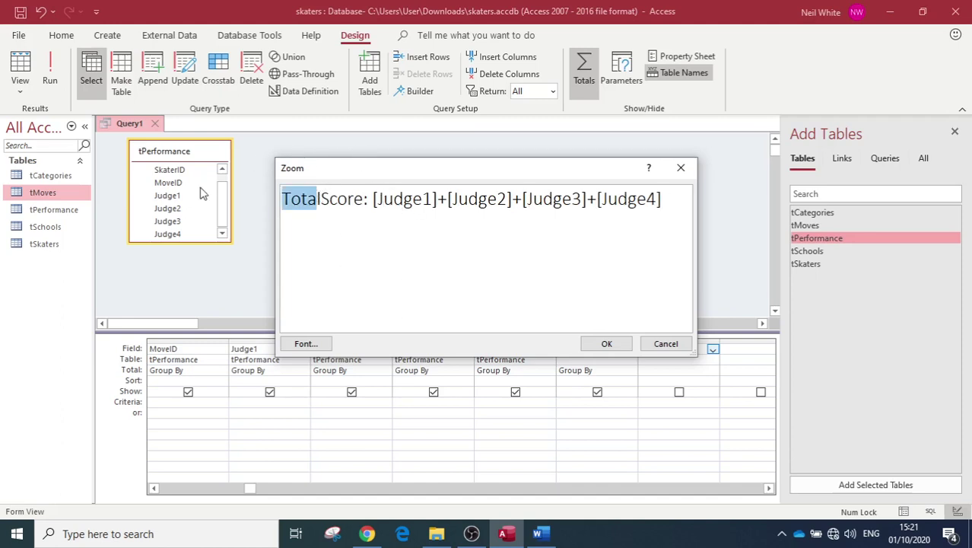
type("Avg")
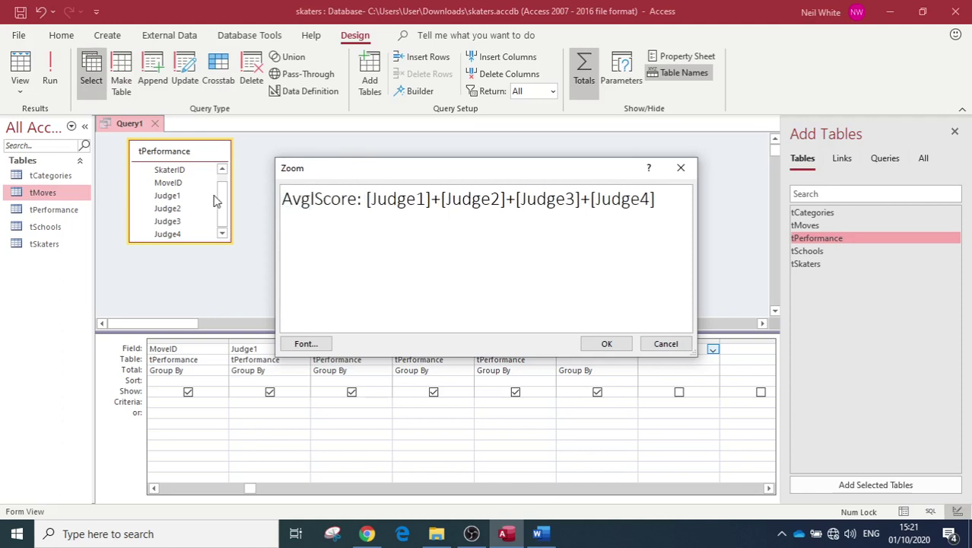
key("Delete")
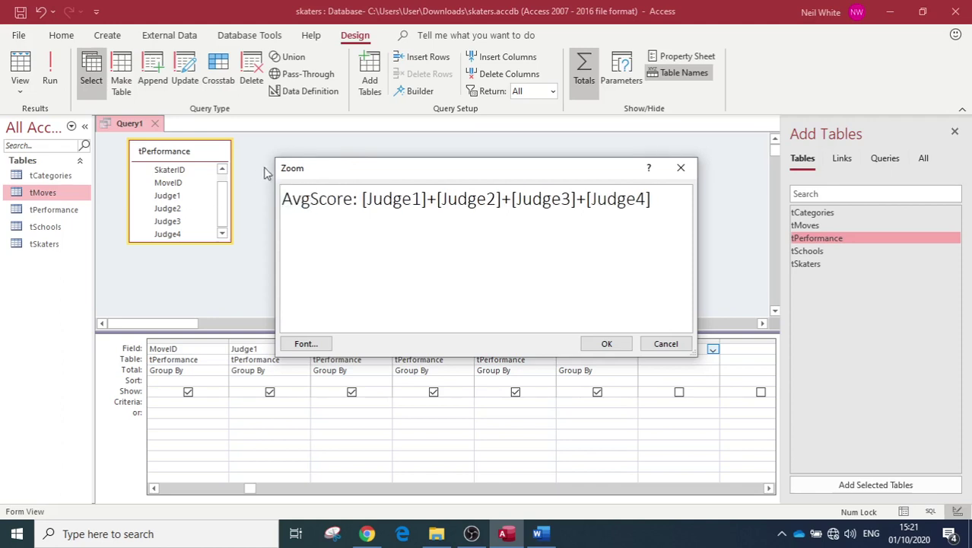
left_click(393, 199)
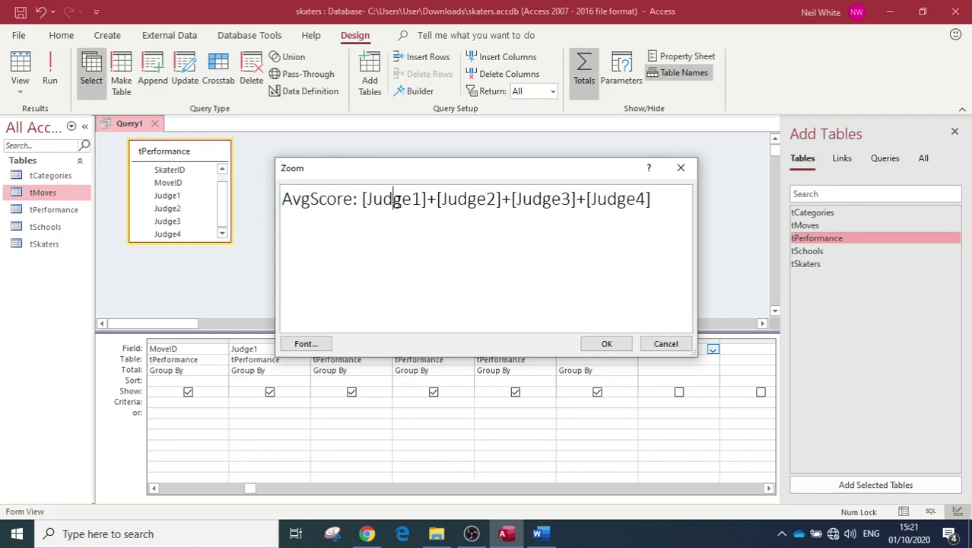
left_click(467, 199)
left_click(533, 199)
left_click(618, 199)
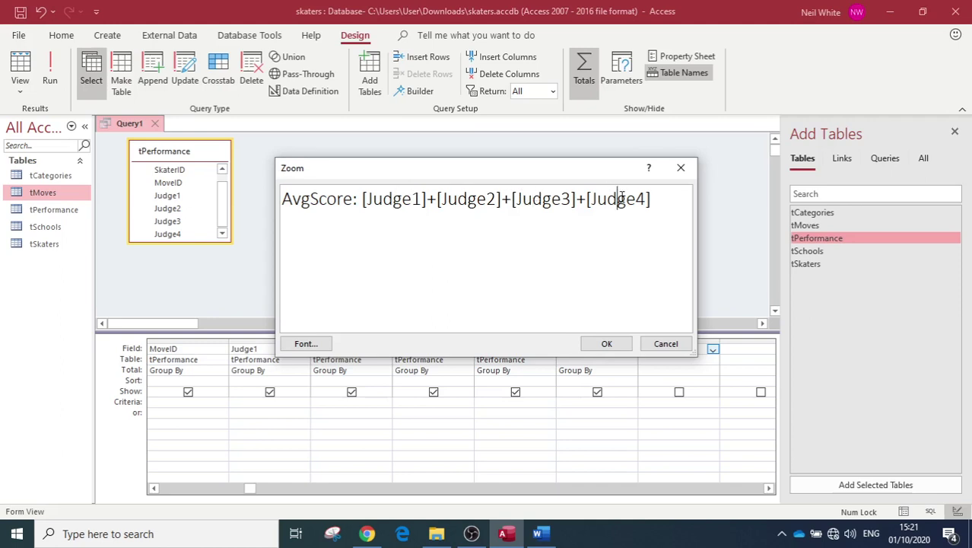
left_click(364, 197)
Add an opening bracket and )/4 to the expression, then remove the misplaced brackets.
type("(")
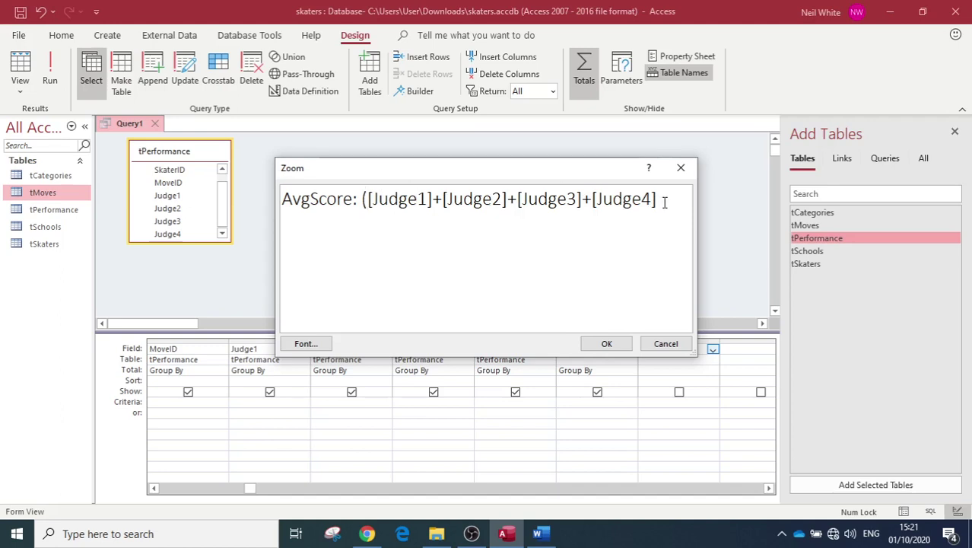
left_click(665, 202)
type(")/4")
left_click(366, 200)
key("BackSpace")
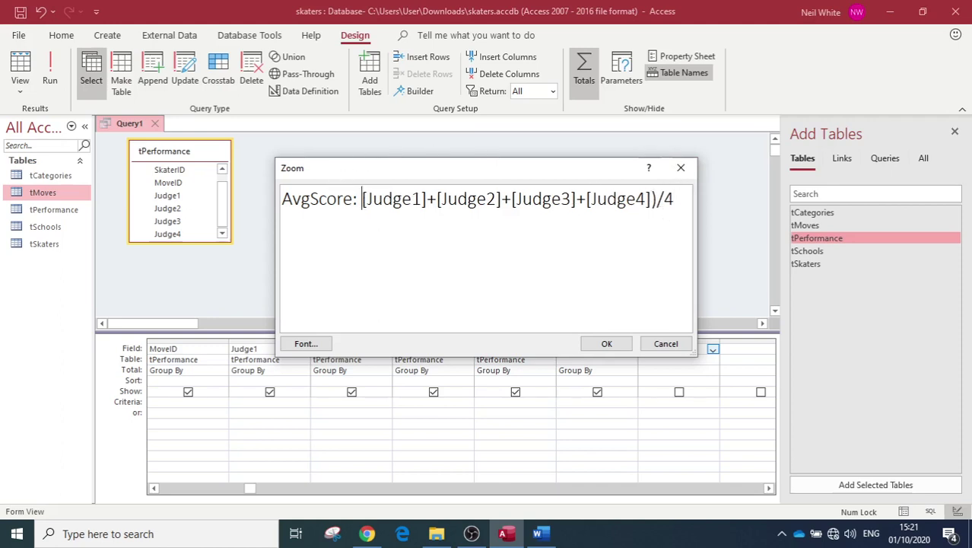
left_click(652, 198)
key("Delete")
Re-insert parentheses around [Judge1] through [Judge4] so the sum is divided by 4.
left_click_drag(586, 198, 648, 198)
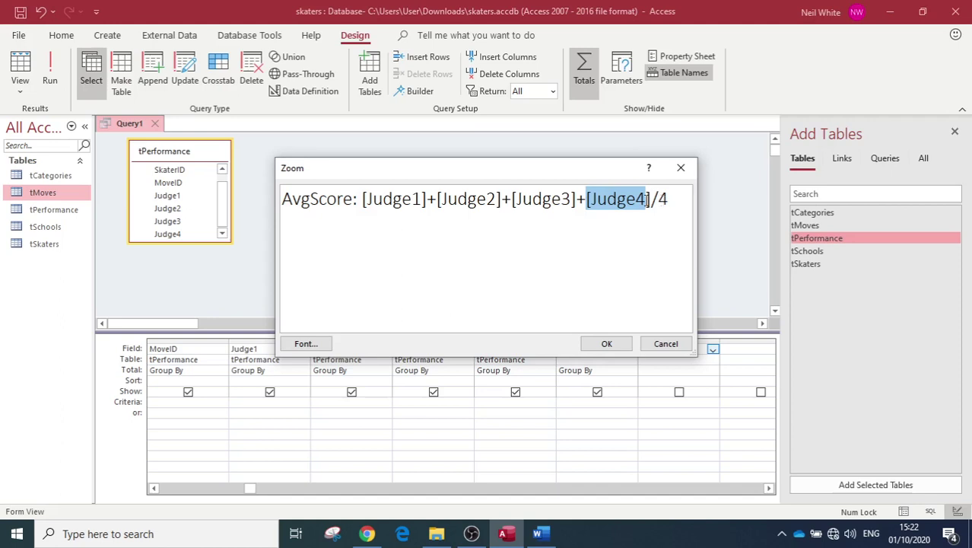
left_click(363, 198)
type("(")
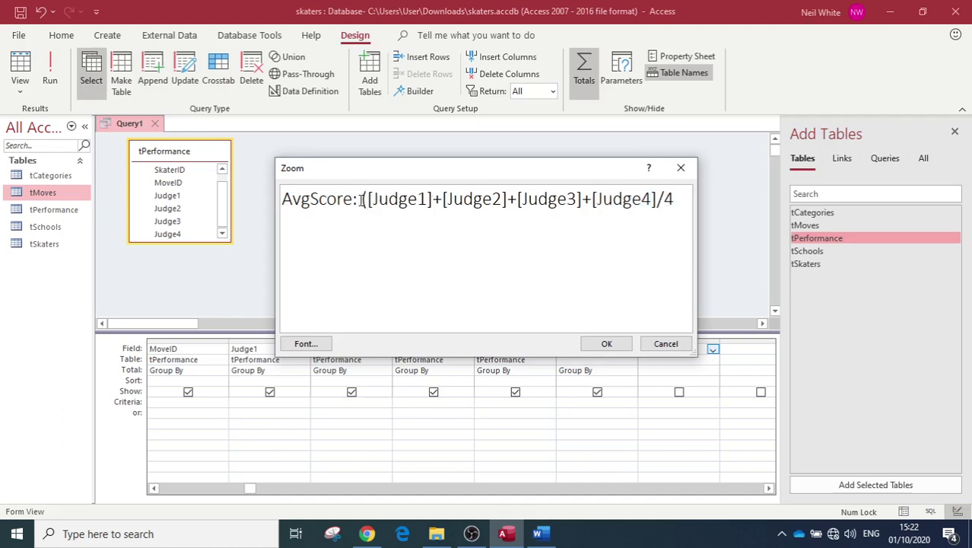
left_click(654, 199)
type(")")
Confirm the AvgScore expression and run the query, showing averages like 4, 4.25 and 3.5.
left_click(607, 344)
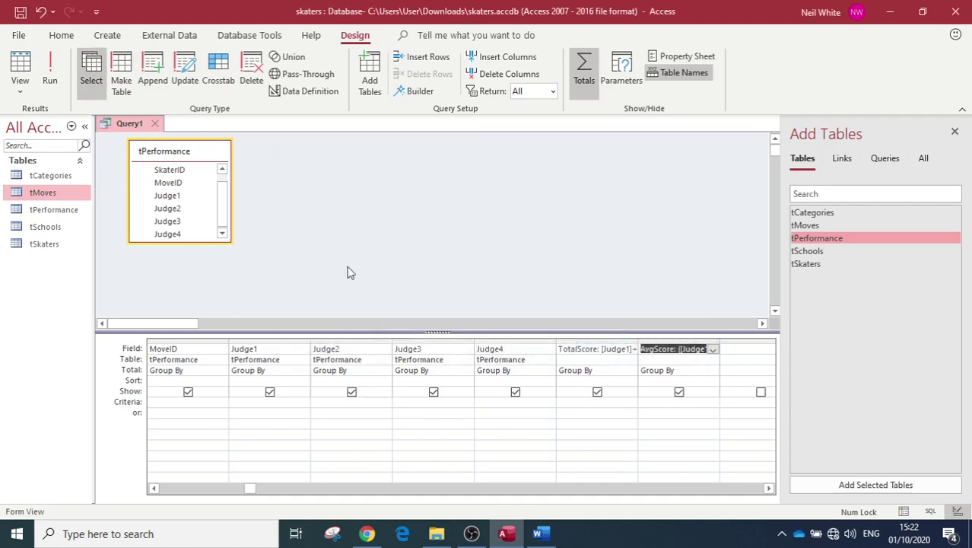
left_click(50, 70)
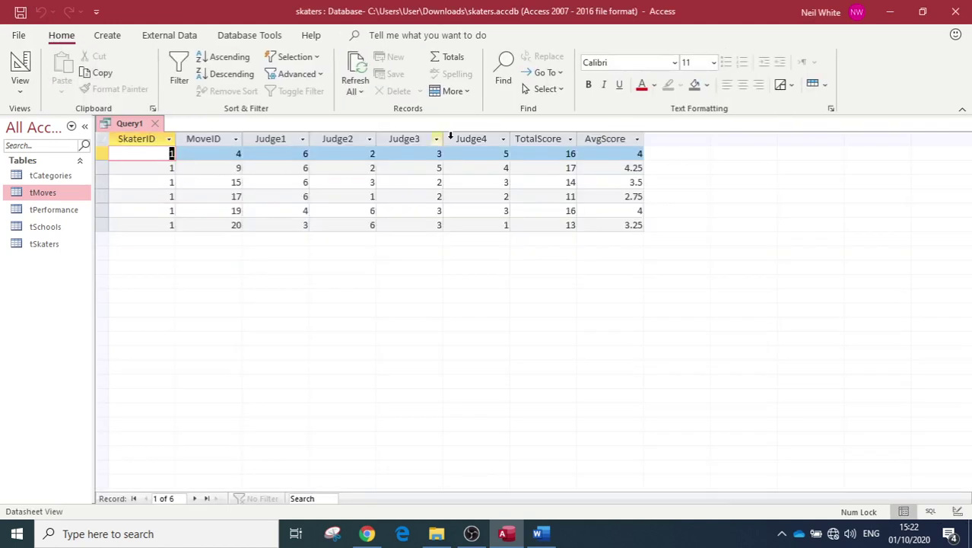
left_click(567, 153)
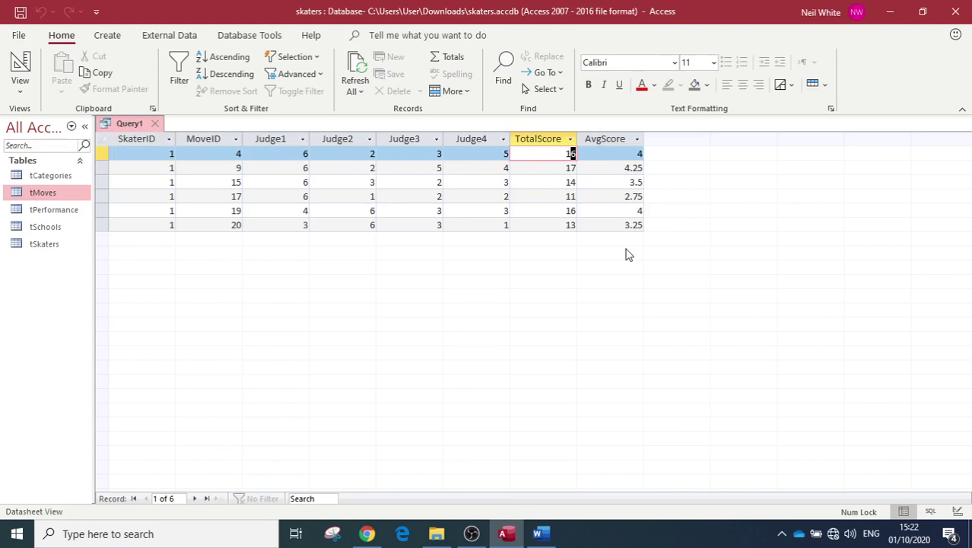
Switch the query to Design View and select the AvgScore calculated field in the grid.
left_click(17, 70)
left_click(664, 349)
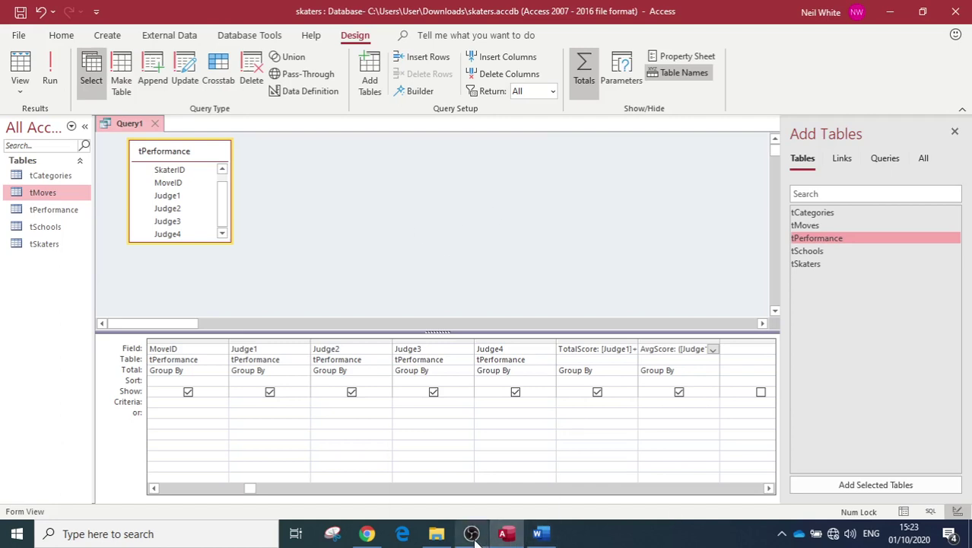
Bring the OBS Studio recorder window to the front from the taskbar.
mouse_move(472, 537)
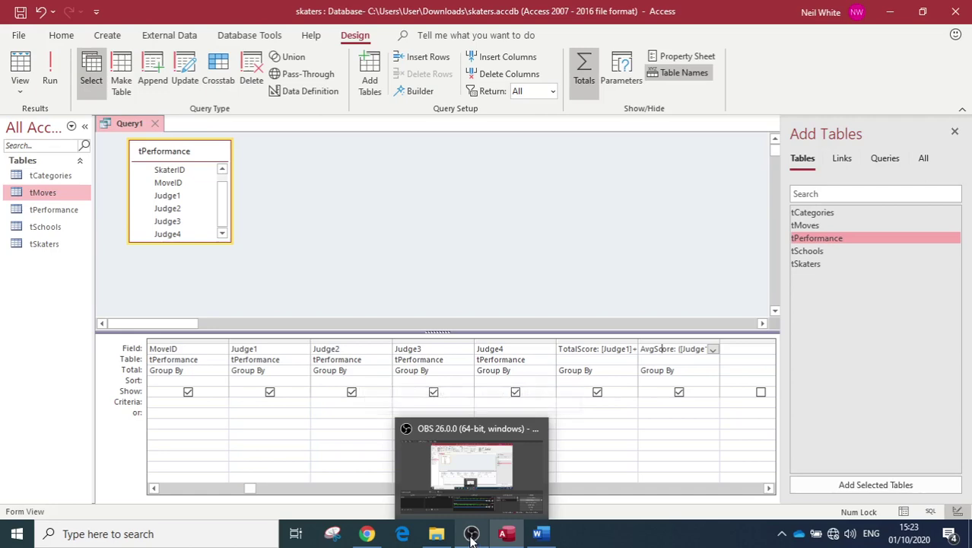
left_click(473, 538)
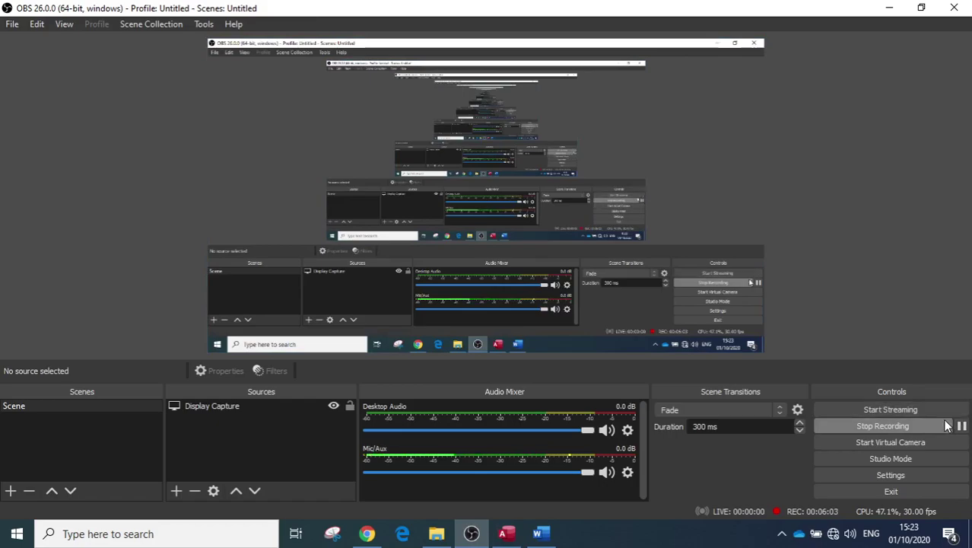